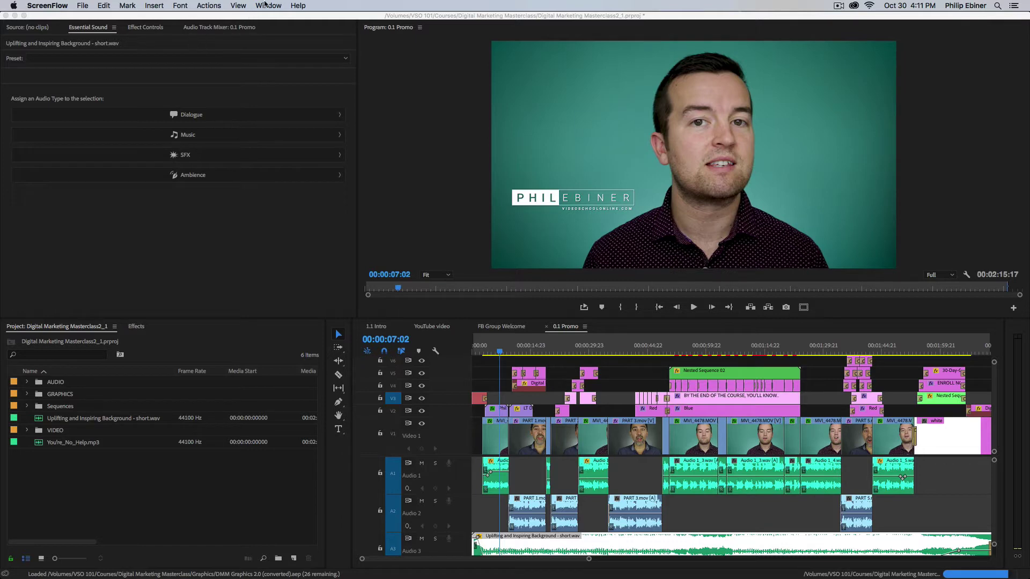
# Back in Premiere, tag 'Uplifting and Inspiring Background - short.wav' as Ambience, then dismiss the Window menu.
pyautogui.click(266, 5)
pyautogui.click(141, 183)
pyautogui.click(140, 179)
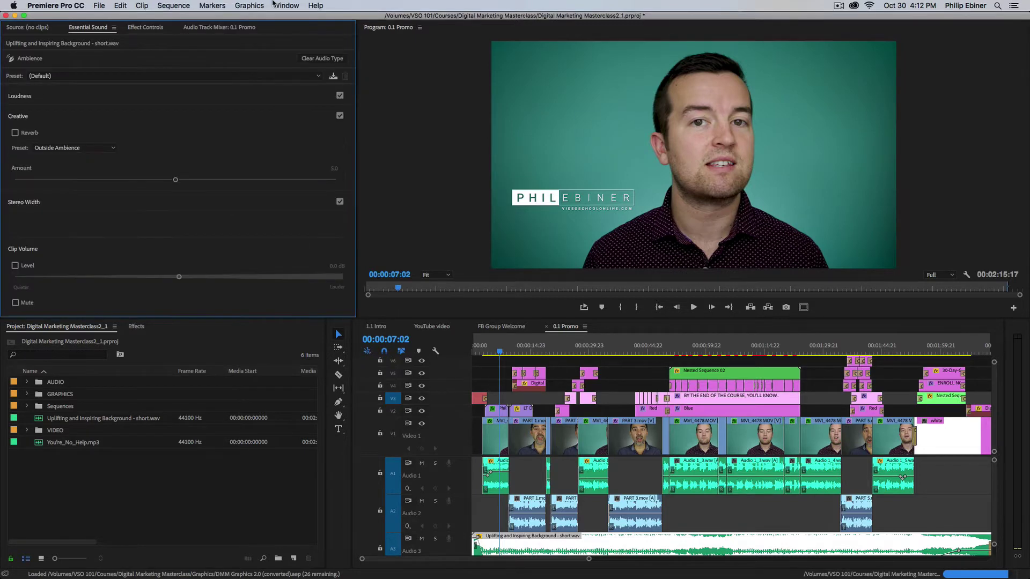
pyautogui.click(285, 6)
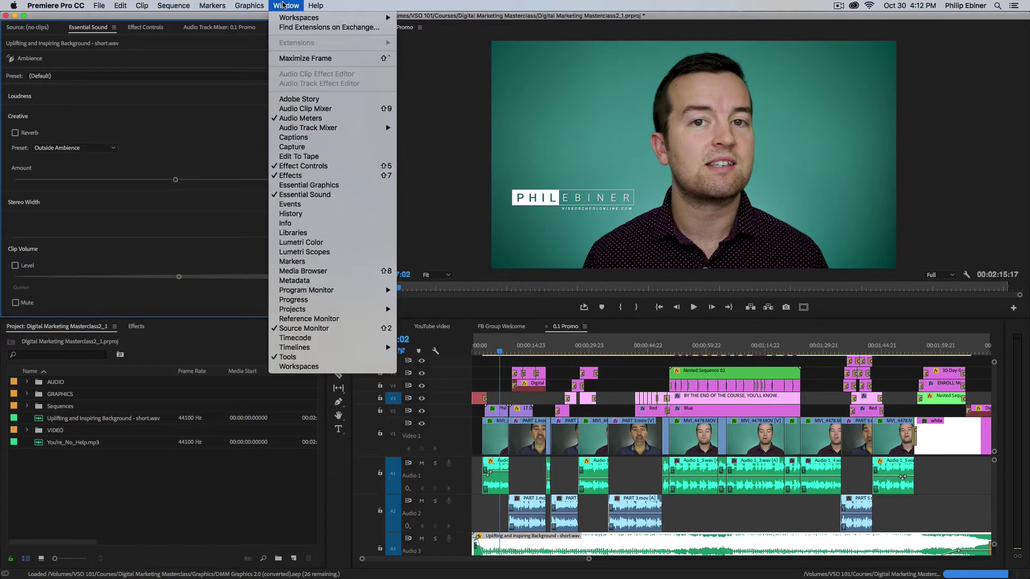
pyautogui.click(321, 195)
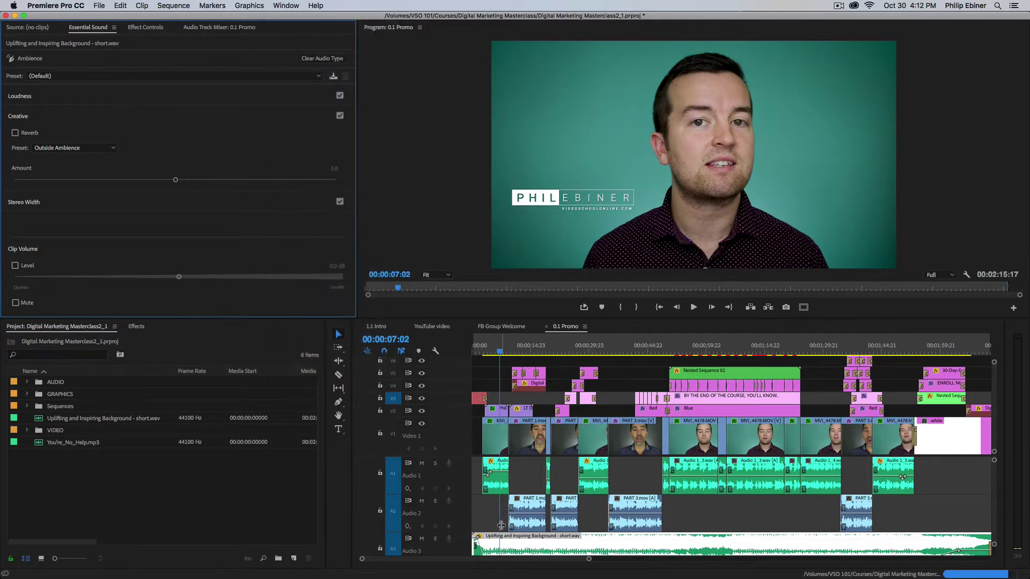
# Deselect the A3 music clip in the Timeline and focus the Essential Sound panel.
pyautogui.click(489, 521)
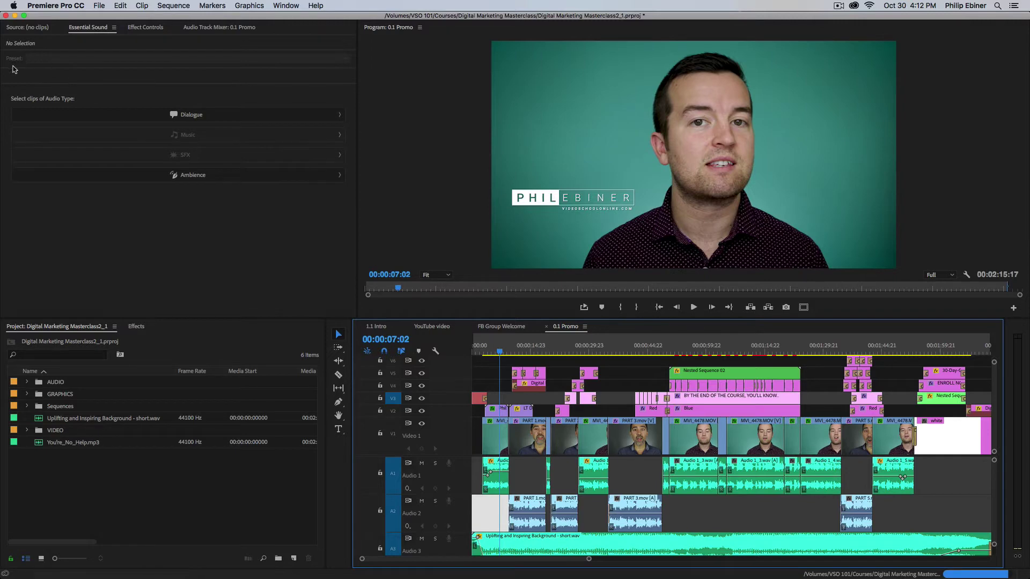
pyautogui.click(179, 92)
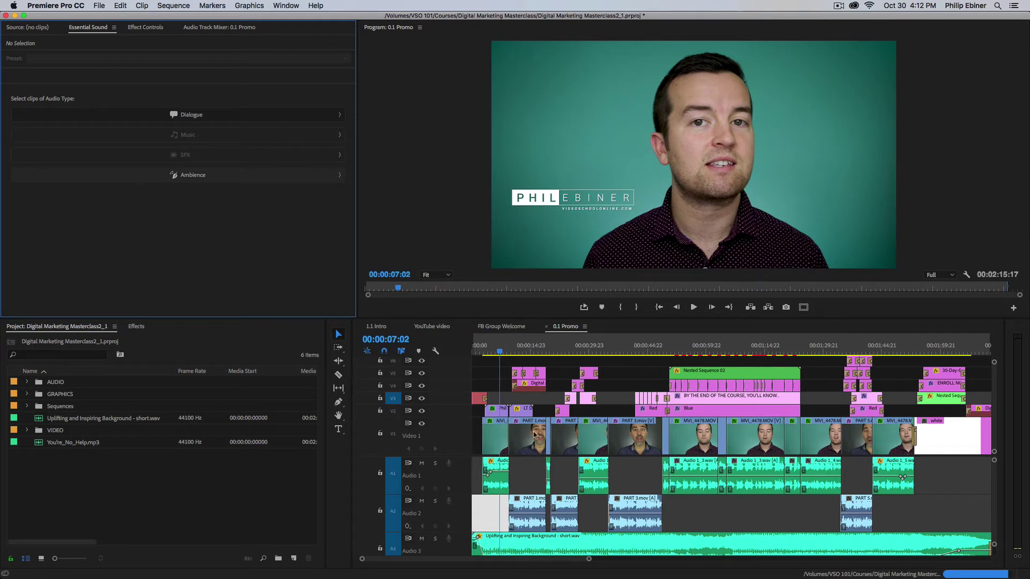
# Save the project and select Audio 1_3.wav on Audio 1, leaving the Preset list unchanged.
pyautogui.press('super+s')
pyautogui.click(502, 489)
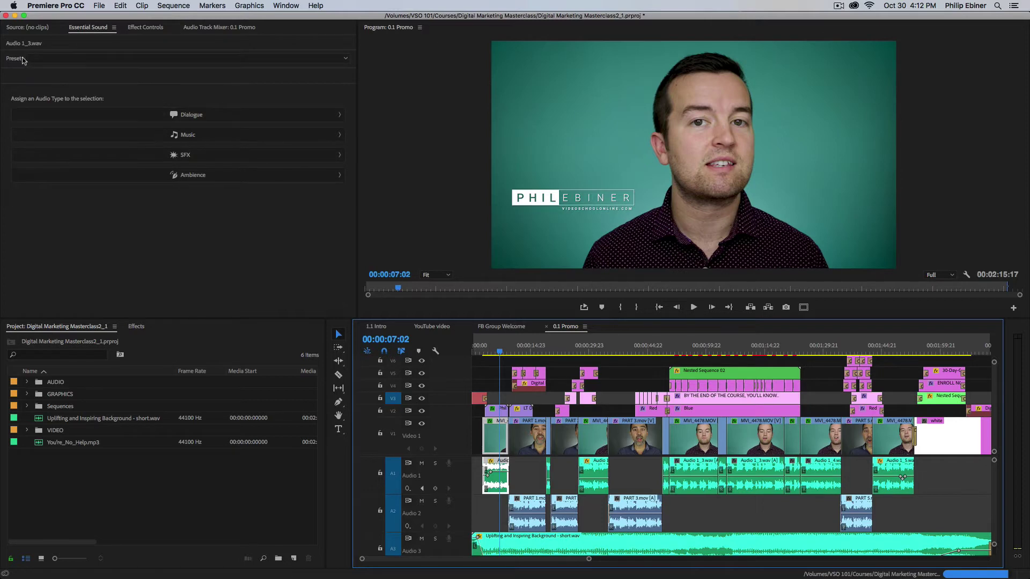
pyautogui.click(41, 59)
pyautogui.moveTo(86, 80)
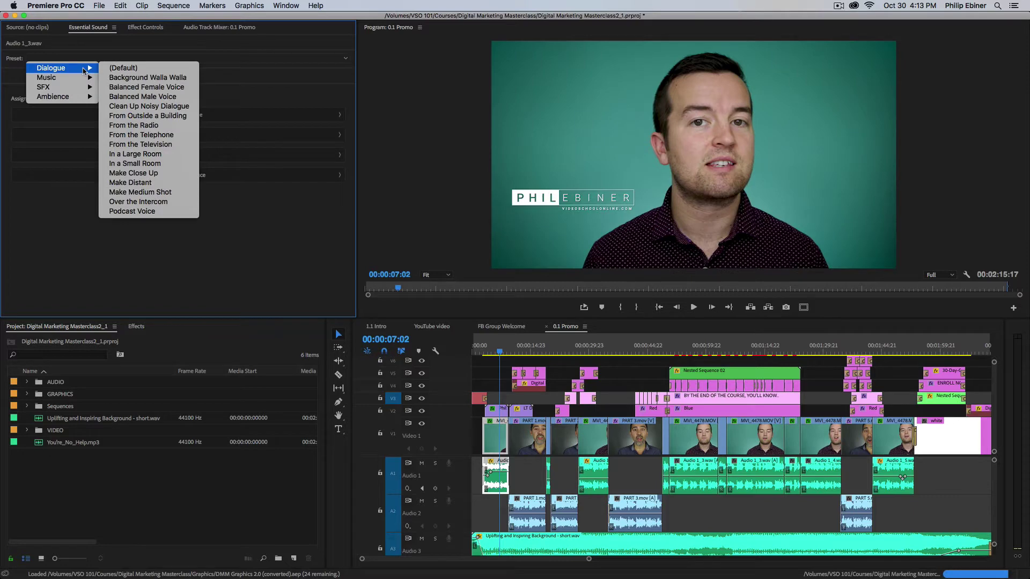
pyautogui.click(298, 87)
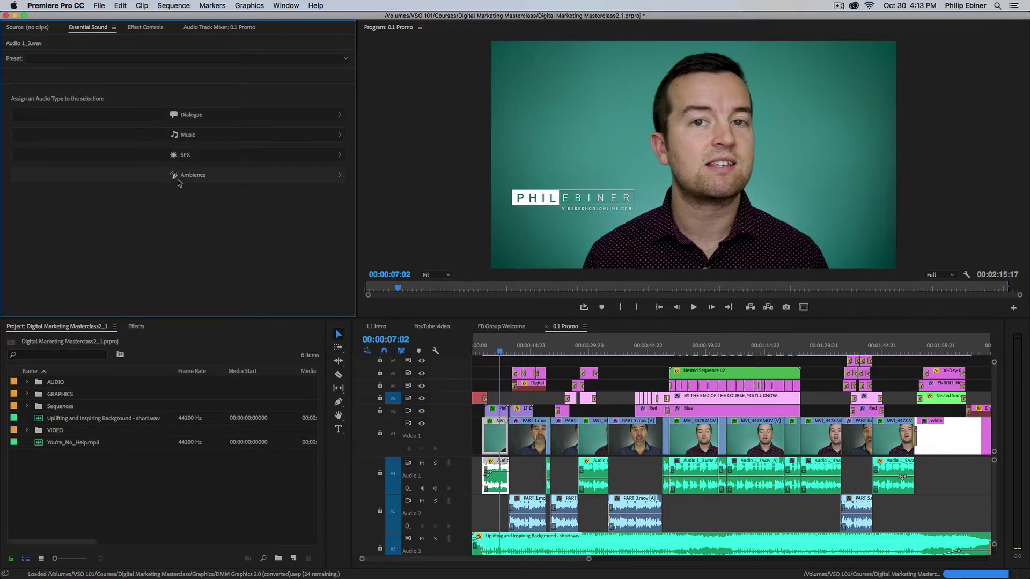
pyautogui.click(198, 120)
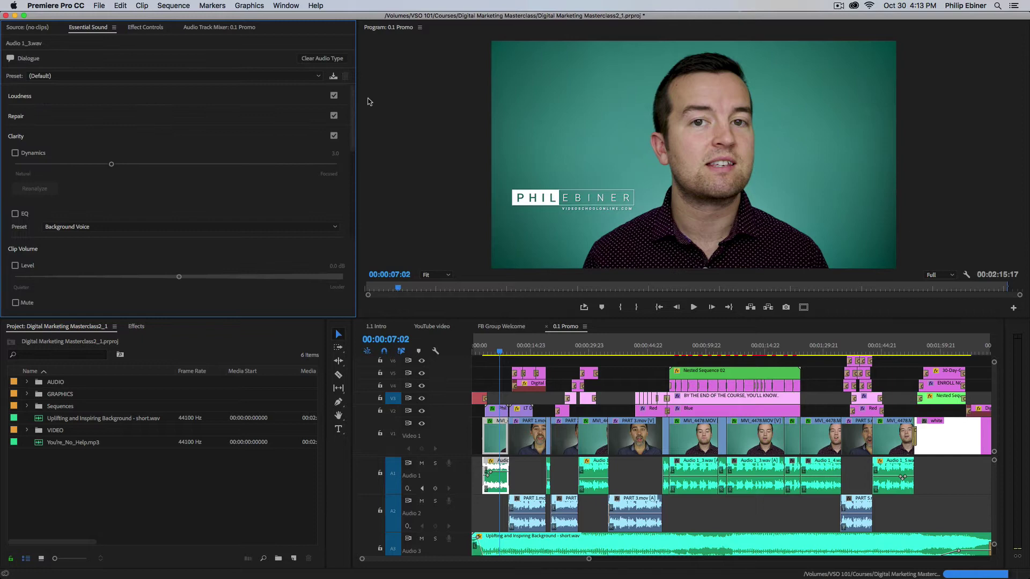
pyautogui.click(47, 77)
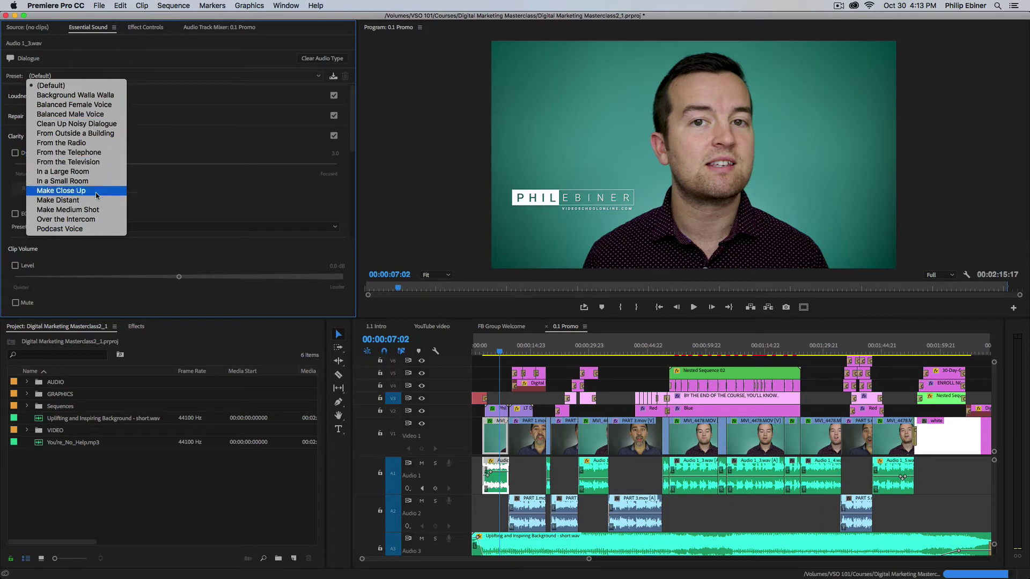
pyautogui.click(65, 221)
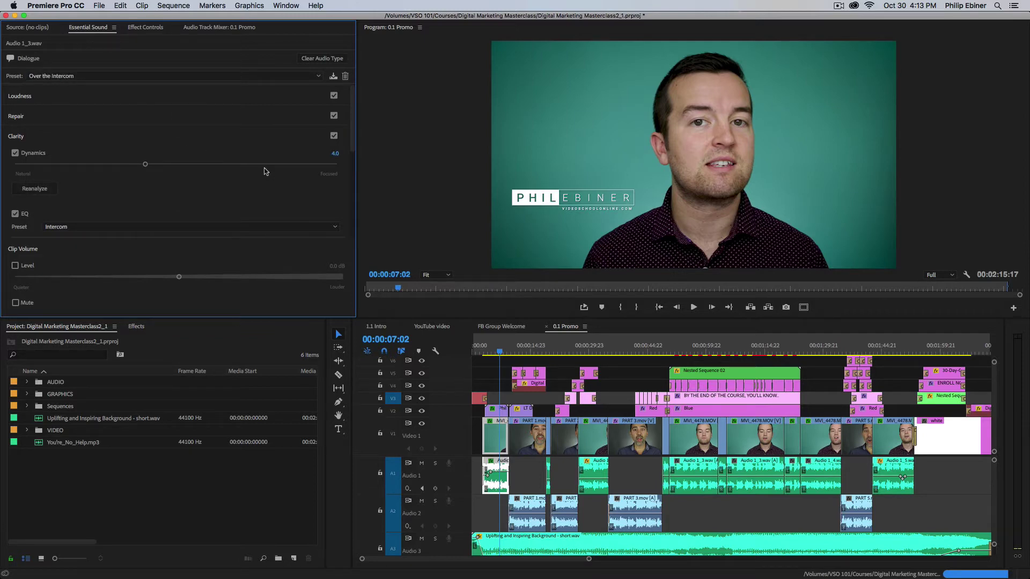
pyautogui.click(72, 82)
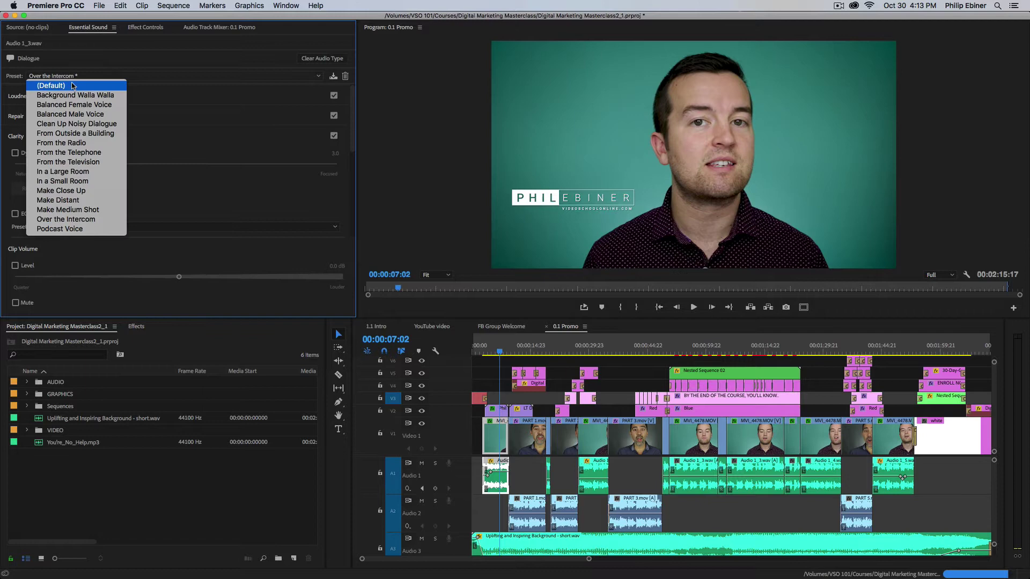
pyautogui.click(74, 86)
pyautogui.click(85, 76)
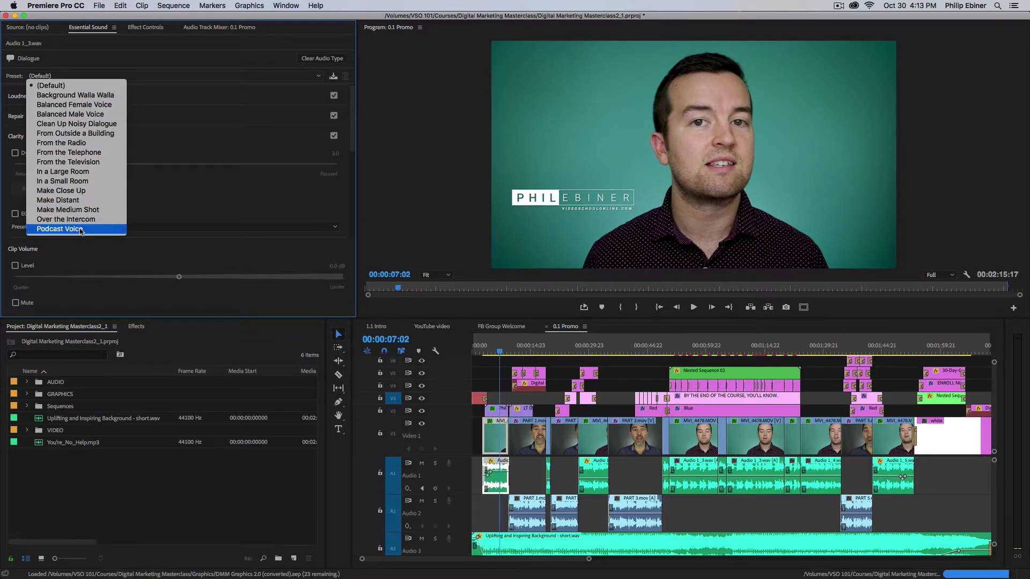
pyautogui.click(168, 65)
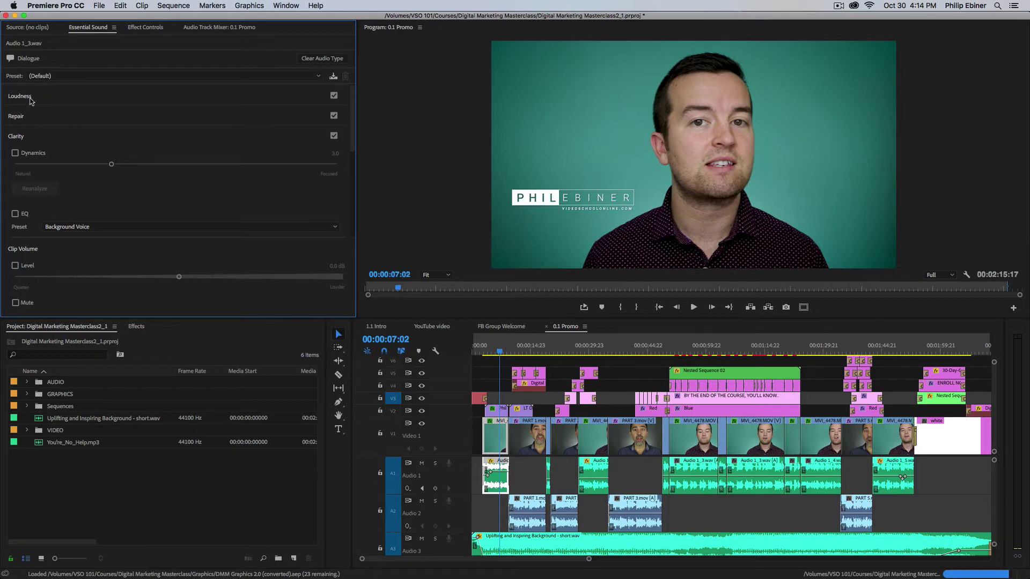
# Expand the Loudness section in Essential Sound after briefly toggling Repair.
pyautogui.click(20, 97)
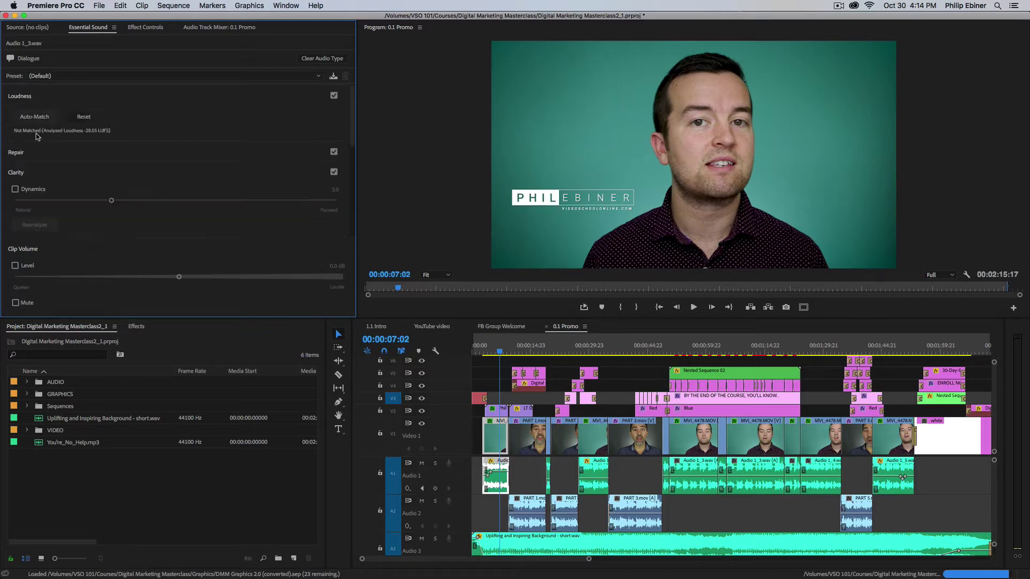
pyautogui.click(26, 153)
pyautogui.click(23, 154)
pyautogui.click(26, 99)
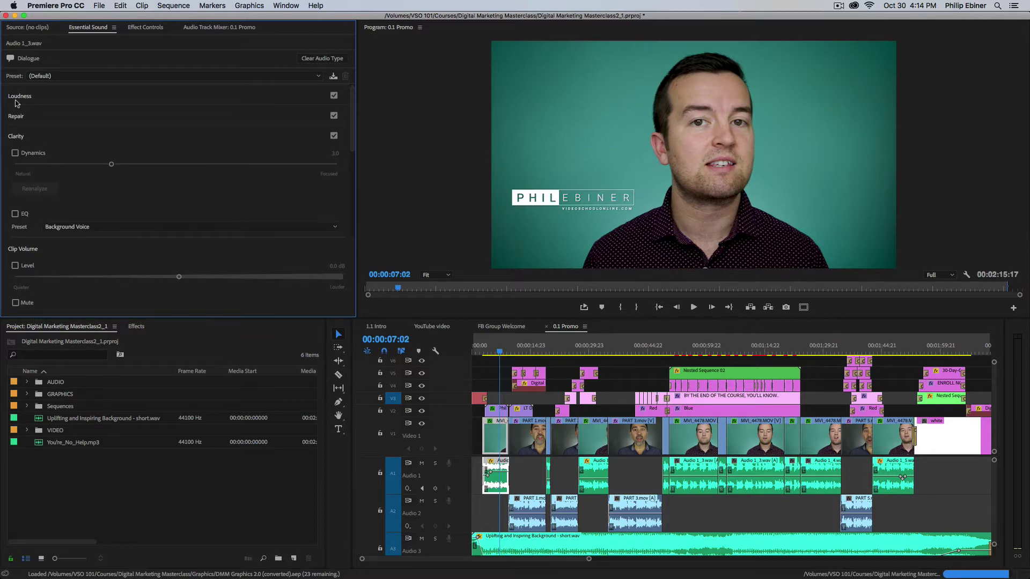
pyautogui.click(23, 99)
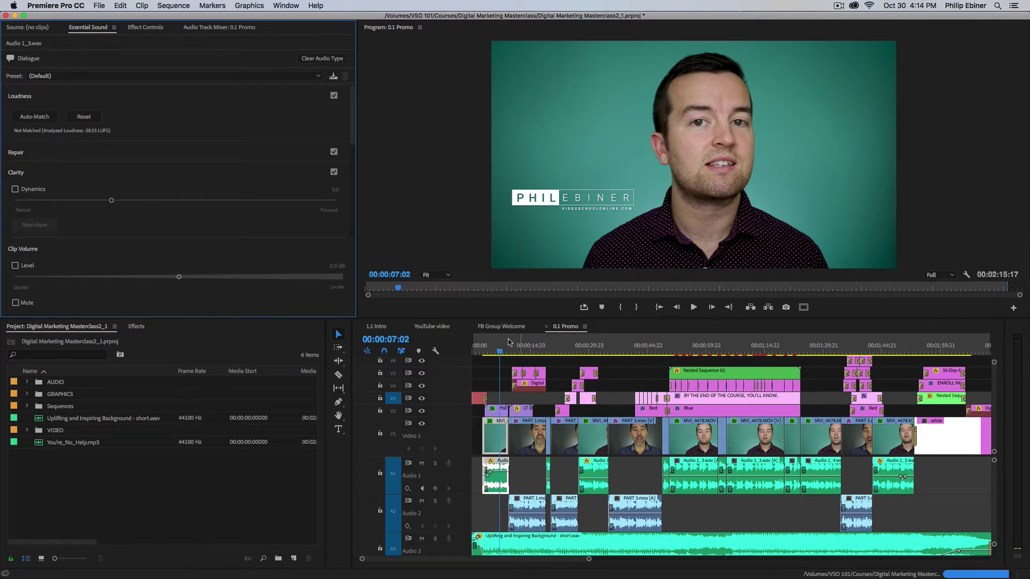
# Select all Audio 1 interview clips and auto-match their loudness to -23.00 LUFS.
pyautogui.click(545, 350)
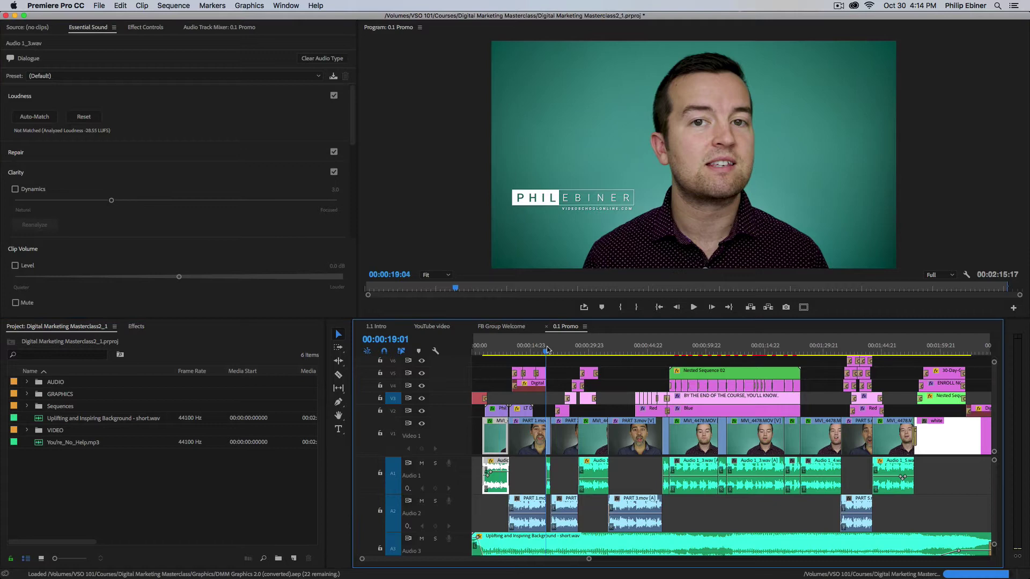
pyautogui.click(618, 350)
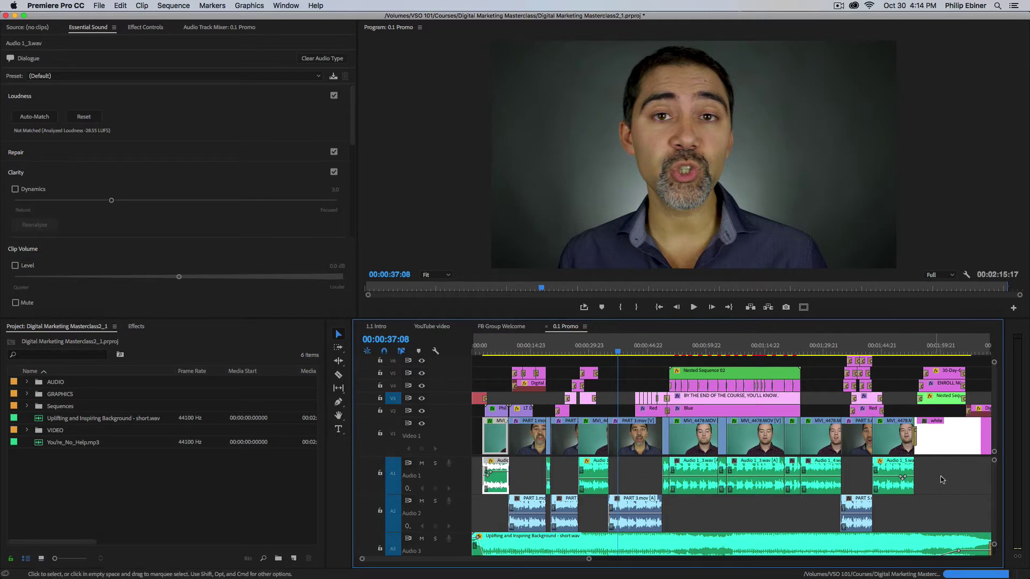
pyautogui.moveTo(941, 478); pyautogui.dragTo(478, 509)
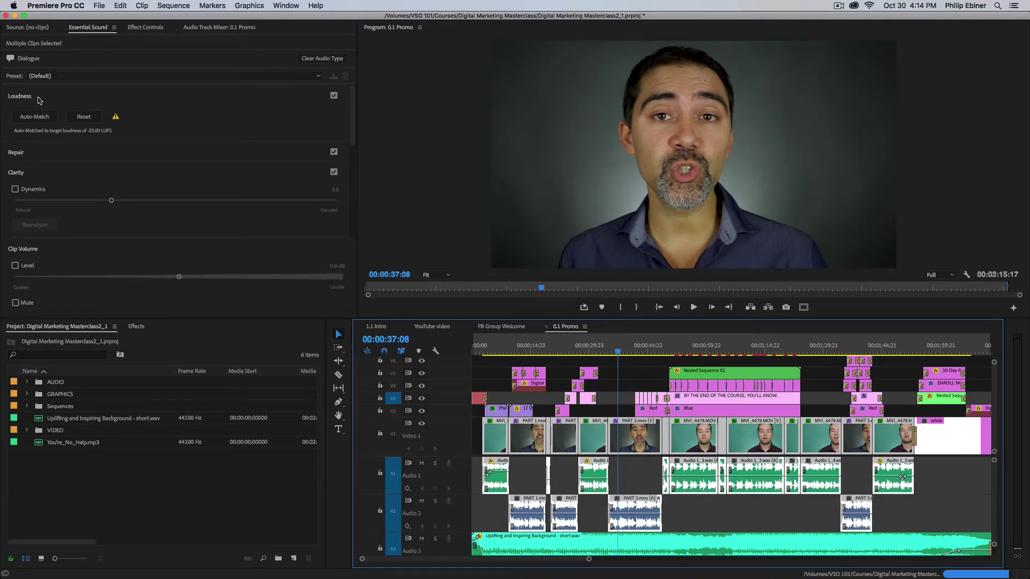
pyautogui.click(34, 117)
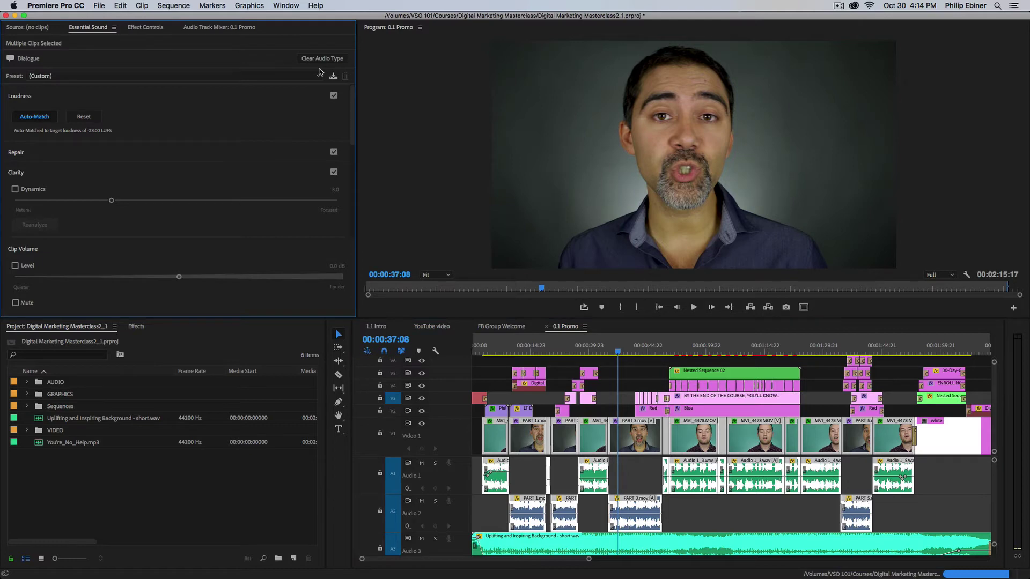
pyautogui.click(133, 156)
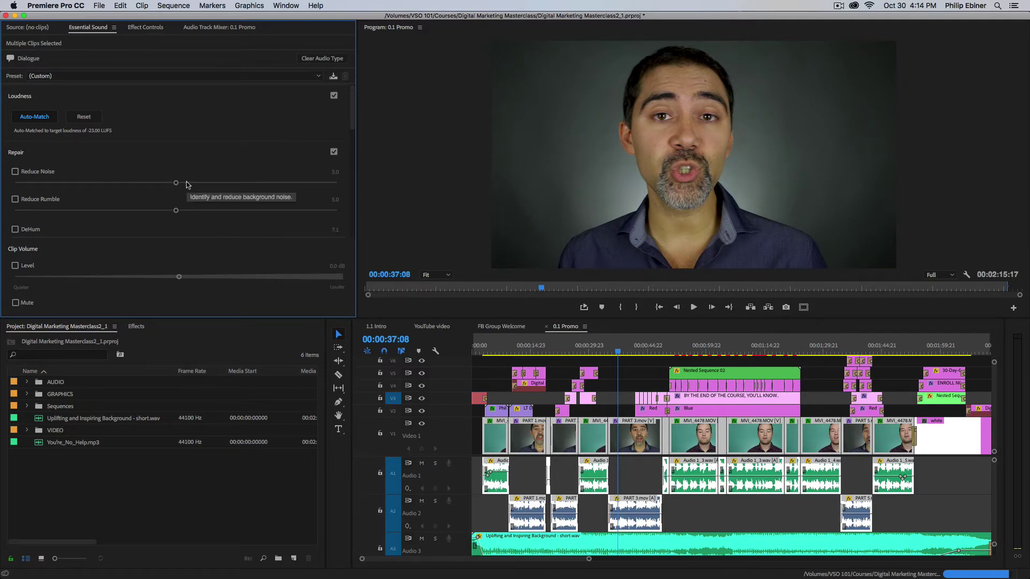
pyautogui.click(15, 172)
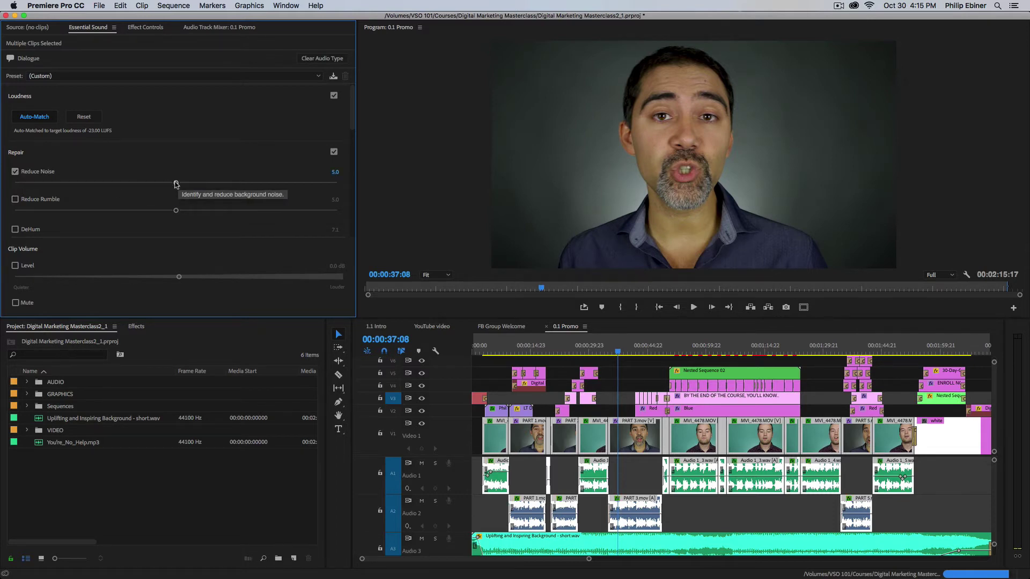
pyautogui.click(15, 172)
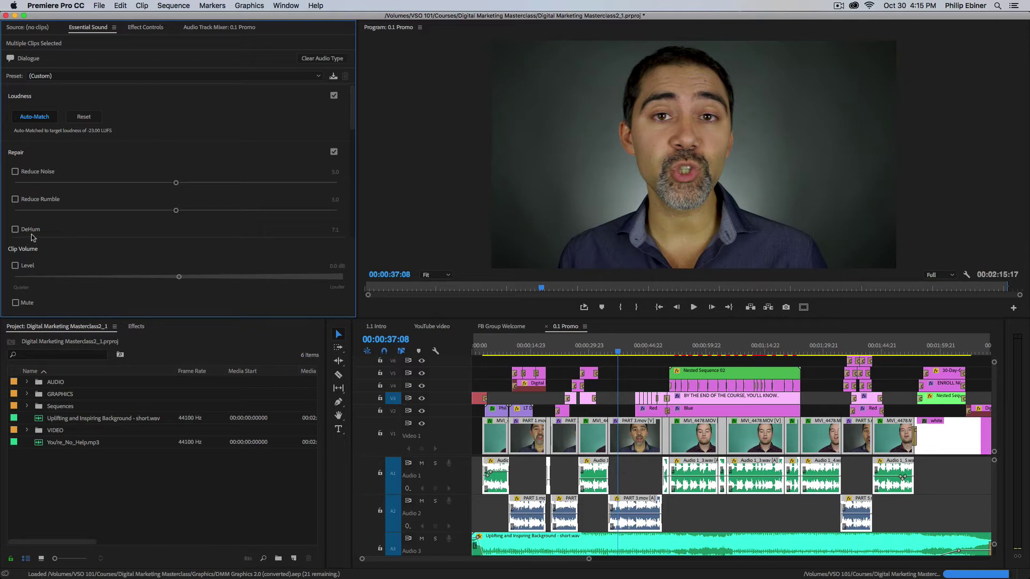
pyautogui.click(18, 154)
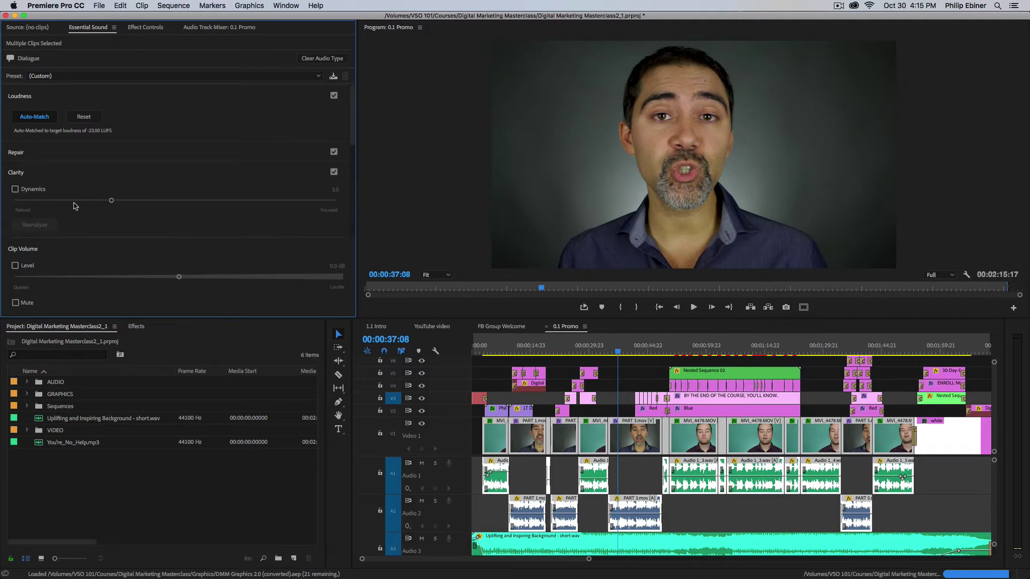
pyautogui.scroll(-1, 244, 242)
pyautogui.click(71, 236)
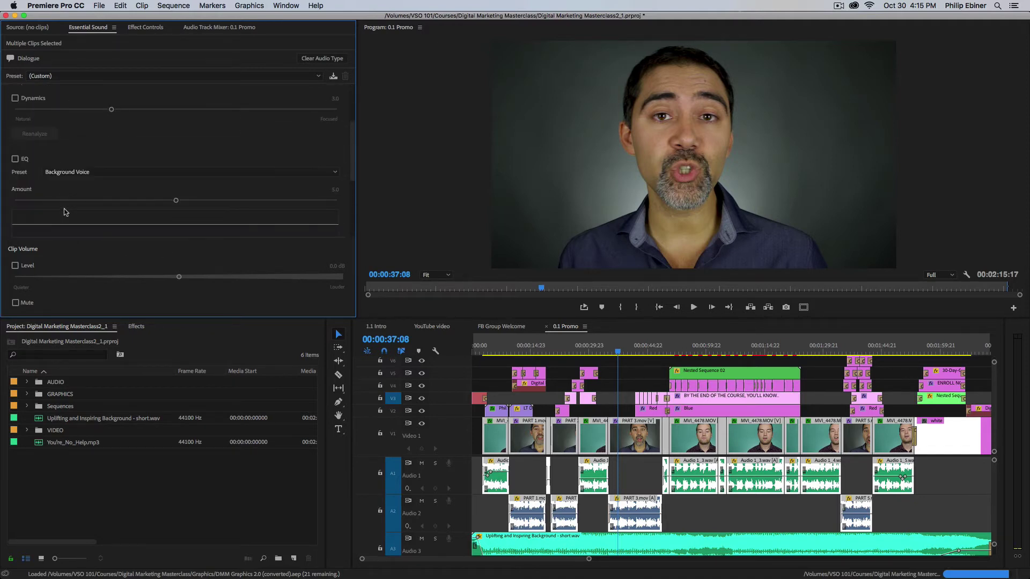
pyautogui.scroll(-3, 77, 126)
pyautogui.scroll(-1, 85, 131)
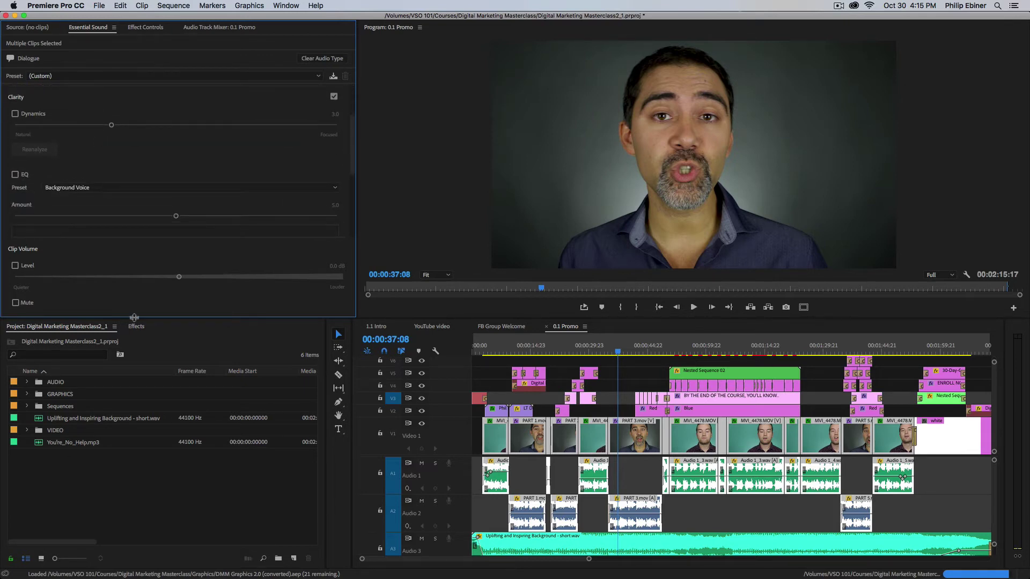
pyautogui.moveTo(134, 317); pyautogui.dragTo(145, 451)
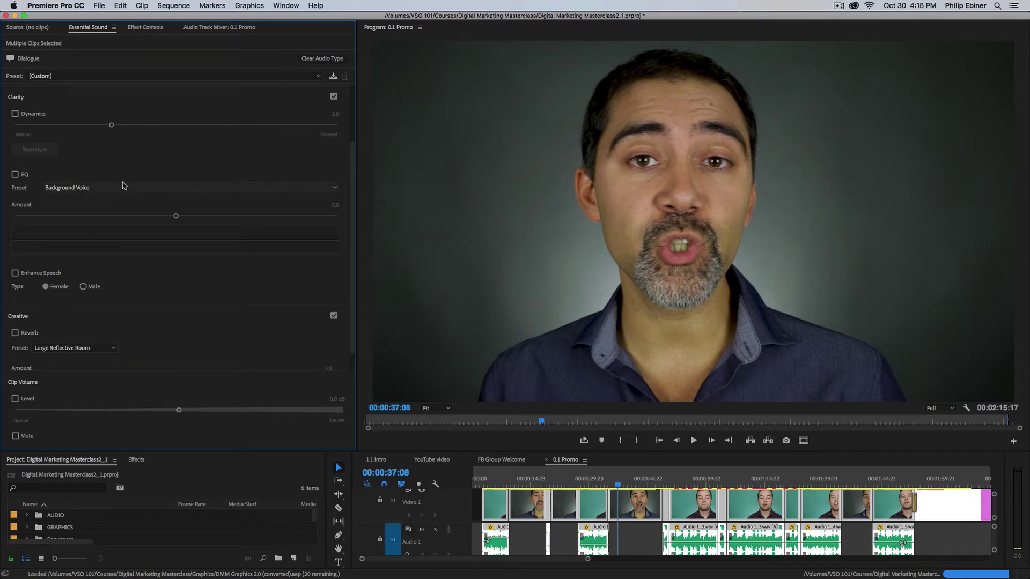
pyautogui.click(80, 189)
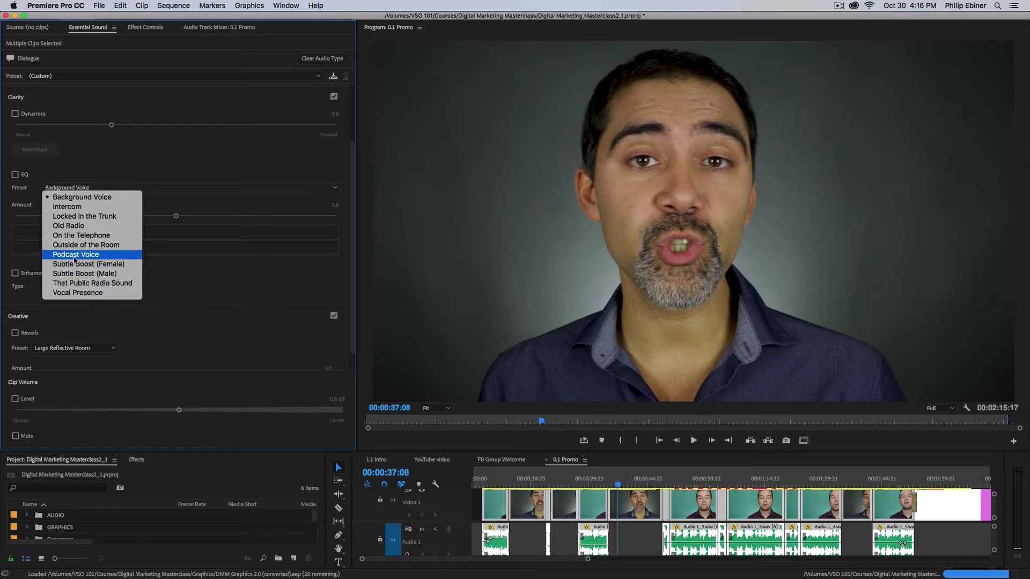
pyautogui.click(95, 196)
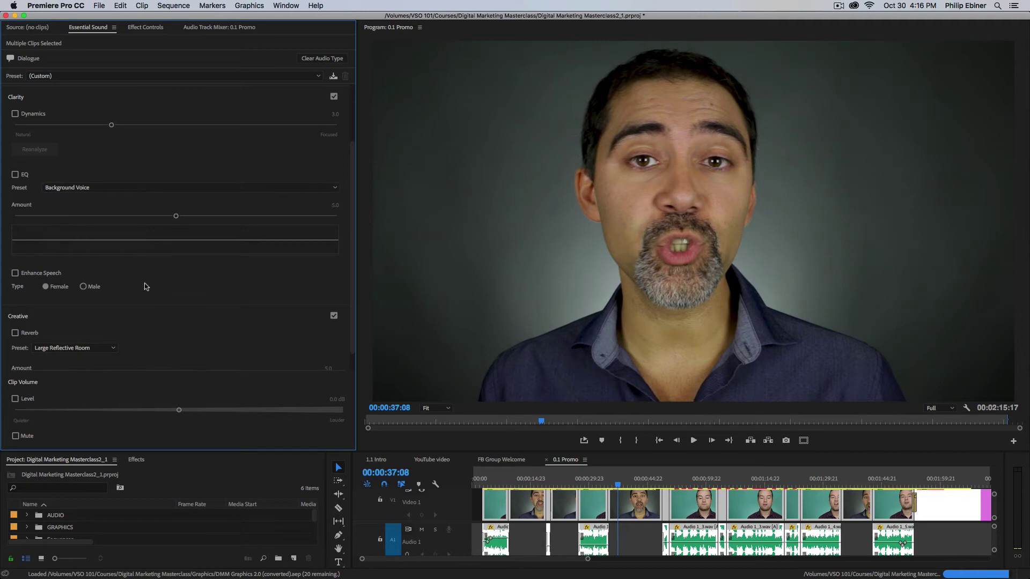
pyautogui.scroll(-1, 146, 287)
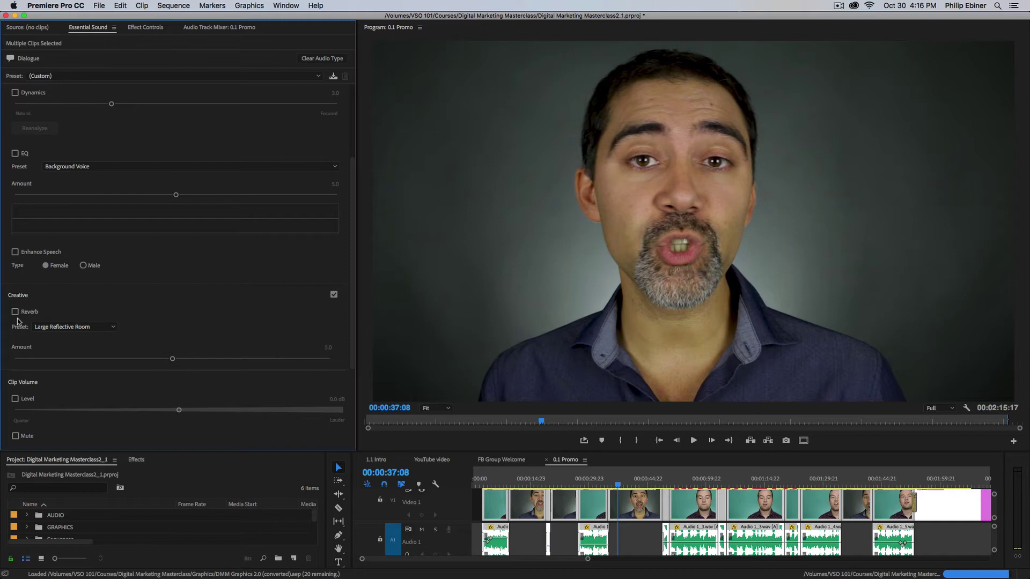
pyautogui.click(52, 327)
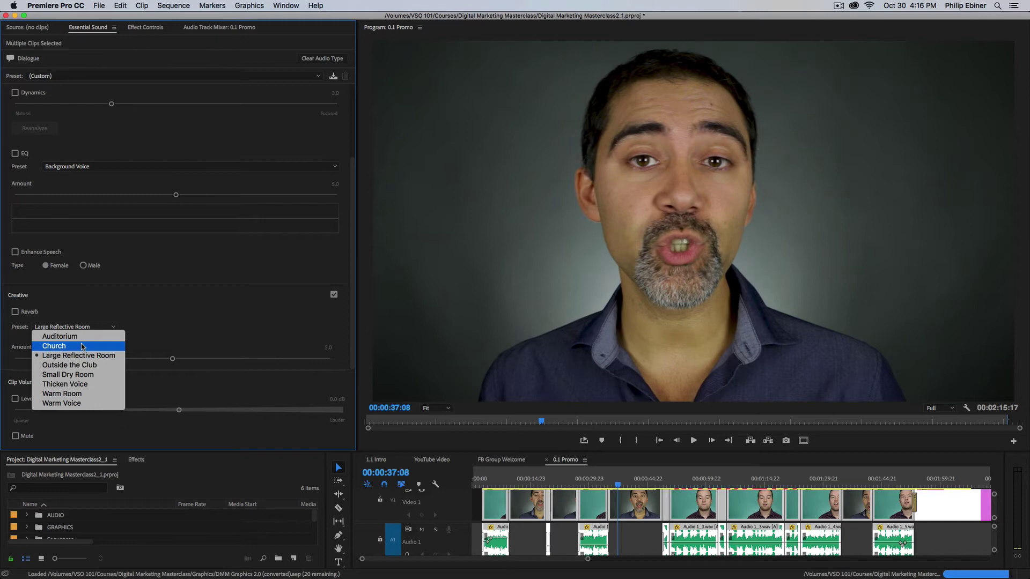
pyautogui.click(178, 311)
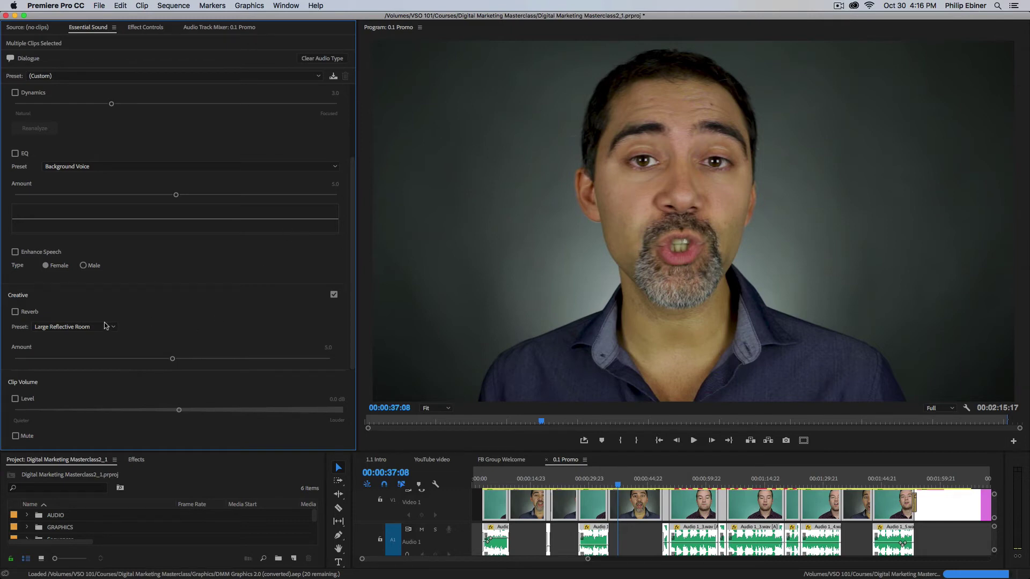
pyautogui.click(15, 398)
pyautogui.moveTo(179, 411)
pyautogui.mouseDown()
pyautogui.moveTo(265, 411)
pyautogui.moveTo(198, 410)
pyautogui.mouseUp()
pyautogui.click(15, 399)
pyautogui.moveTo(129, 412); pyautogui.dragTo(188, 411)
pyautogui.scroll(3, 30, 296)
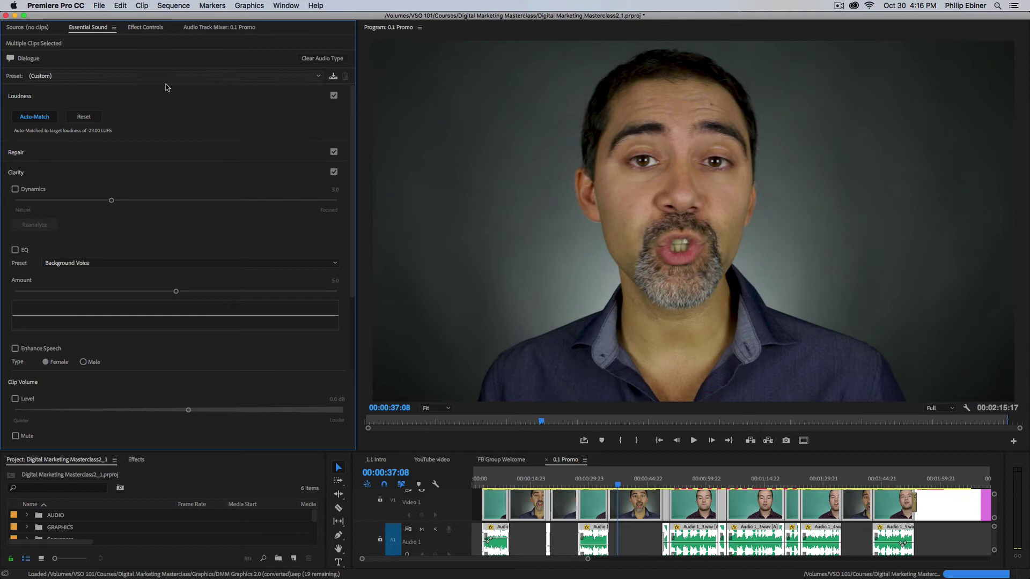
# Apply the Podcast Voice dialogue preset, then drag the Timeline divider up to enlarge it.
pyautogui.click(67, 75)
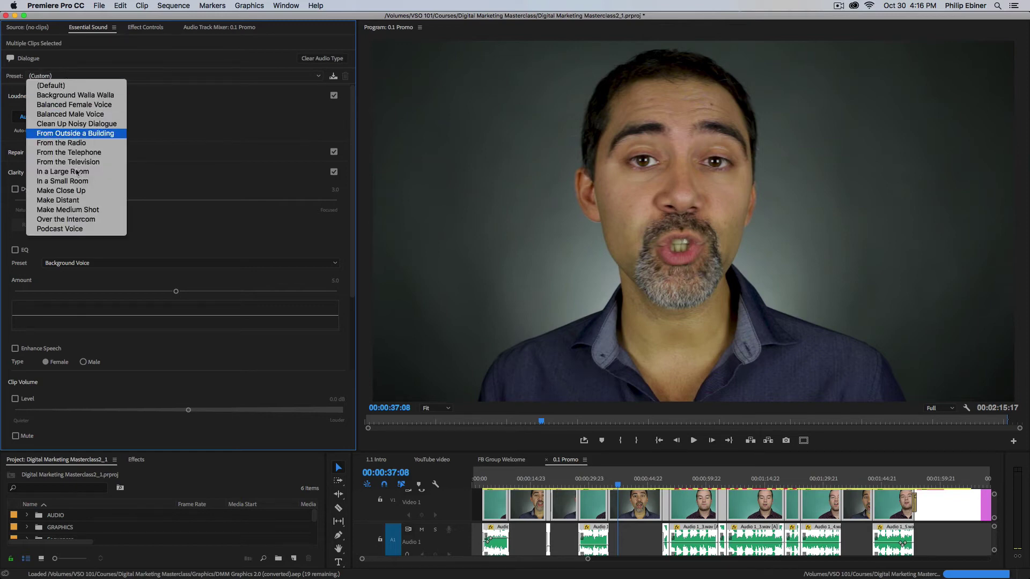
pyautogui.click(81, 229)
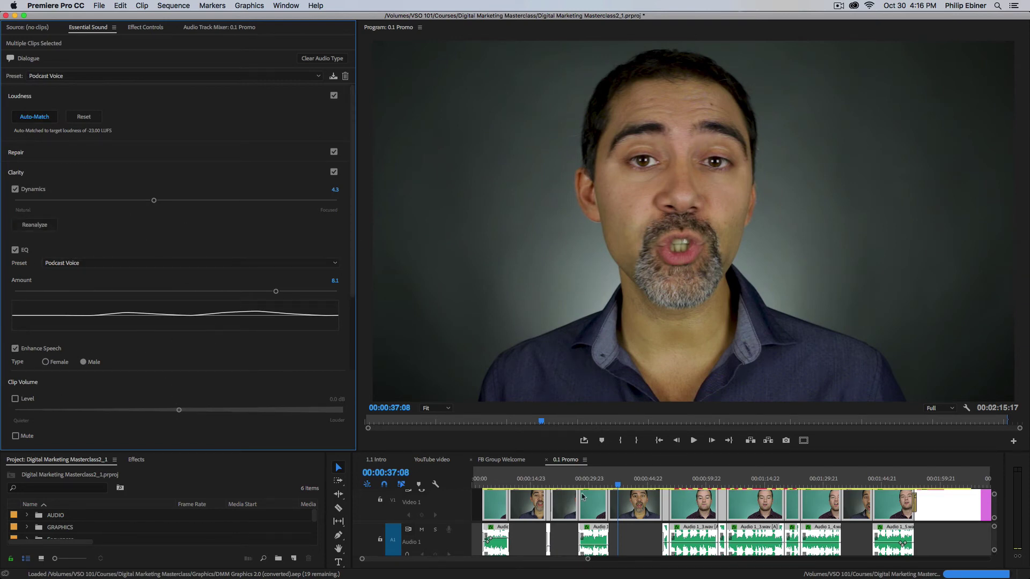
pyautogui.scroll(-2, 519, 535)
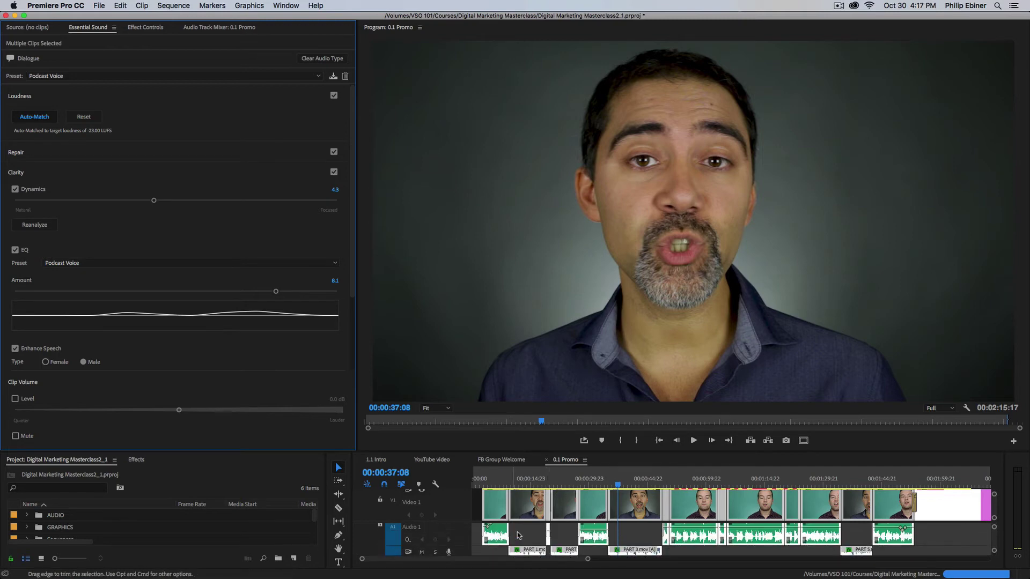
pyautogui.scroll(2, 518, 535)
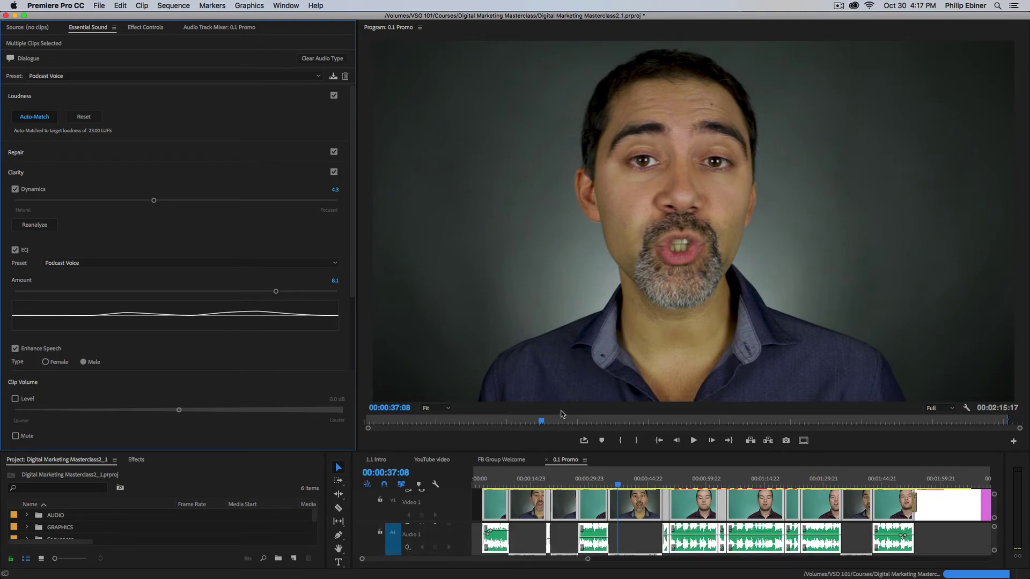
pyautogui.moveTo(532, 450); pyautogui.dragTo(532, 355)
# Deselect all clips and select PART 3.mov to view its Podcast Voice dialogue settings.
pyautogui.click(638, 496)
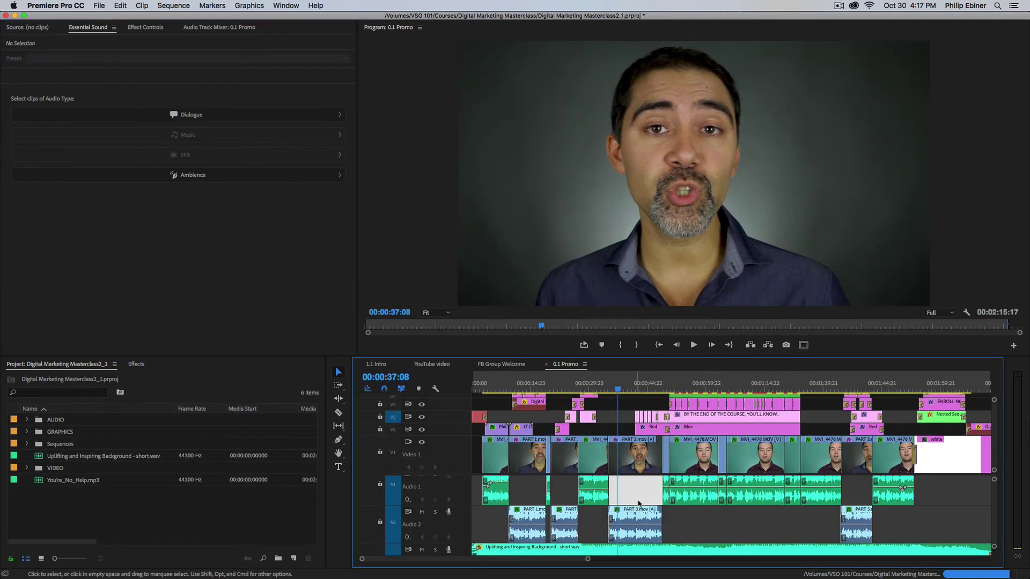
pyautogui.click(632, 520)
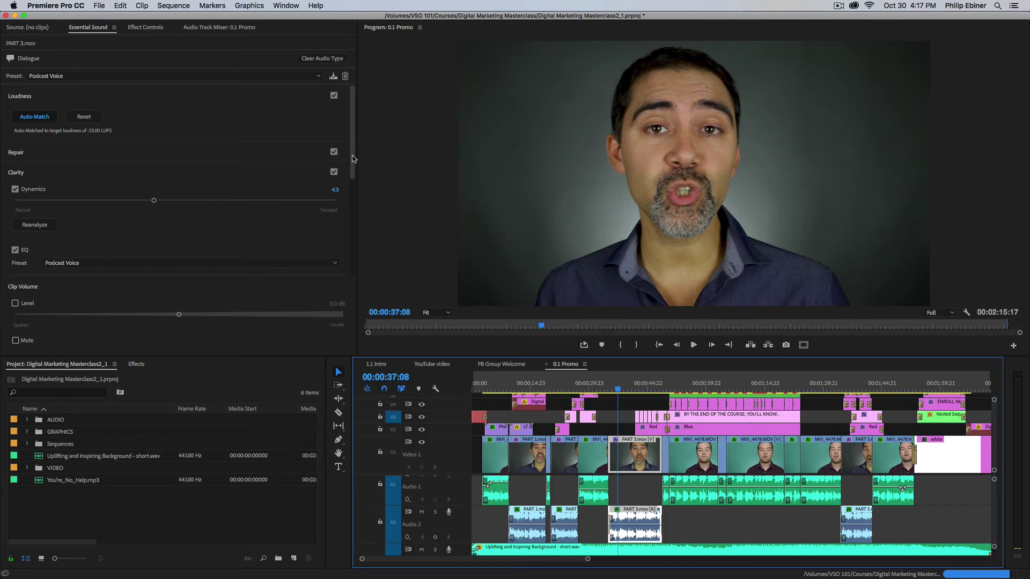
pyautogui.click(354, 33)
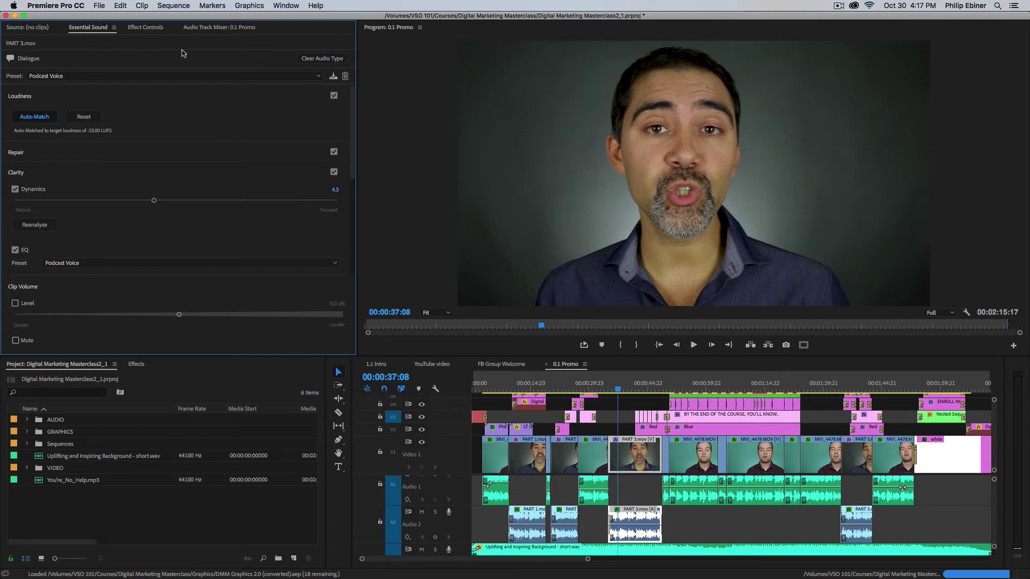
pyautogui.click(155, 30)
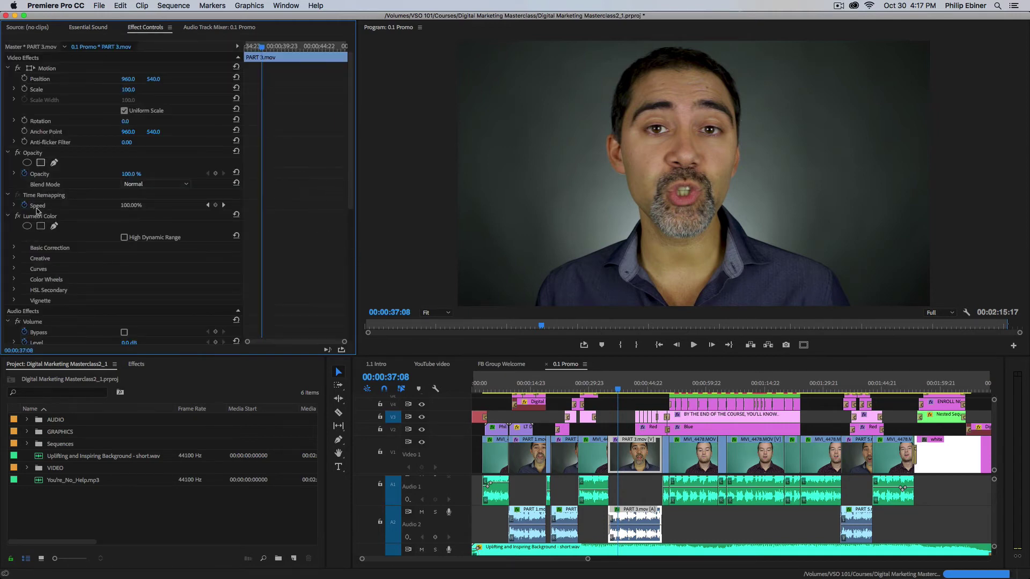
pyautogui.scroll(-1, 338, 155)
pyautogui.scroll(-20, 338, 154)
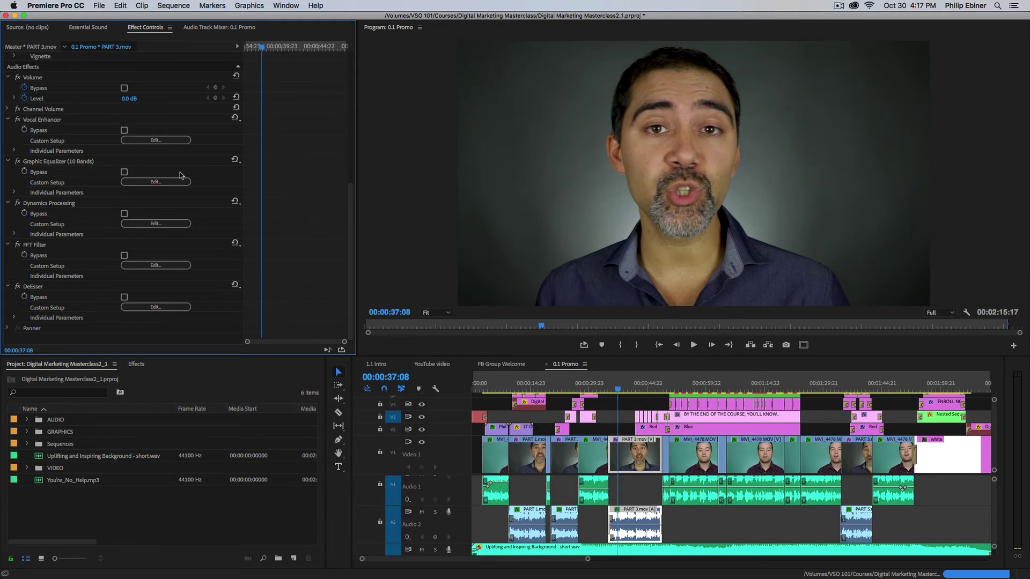
pyautogui.scroll(6, 279, 190)
pyautogui.scroll(4, 278, 189)
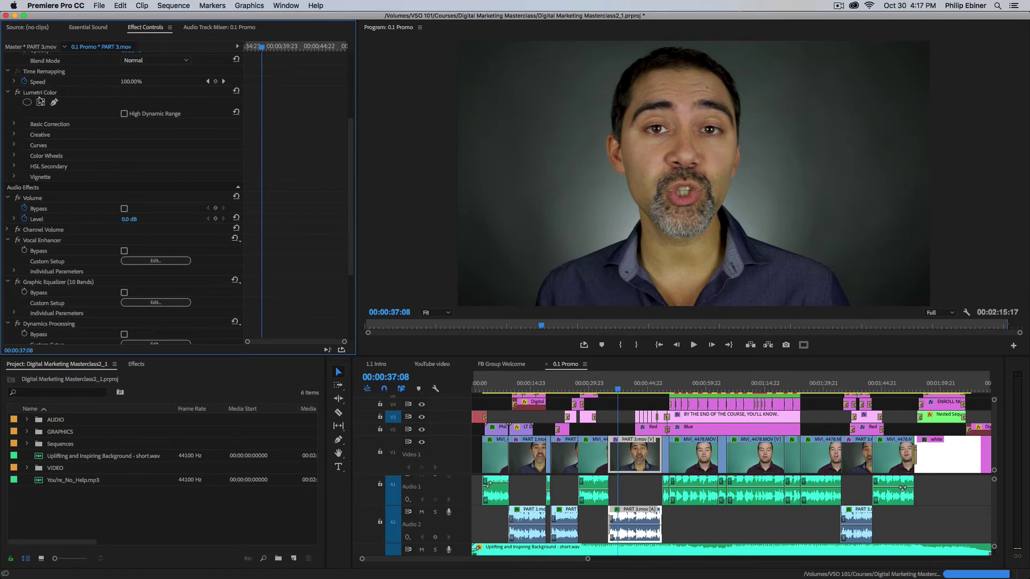
pyautogui.scroll(-3, 276, 132)
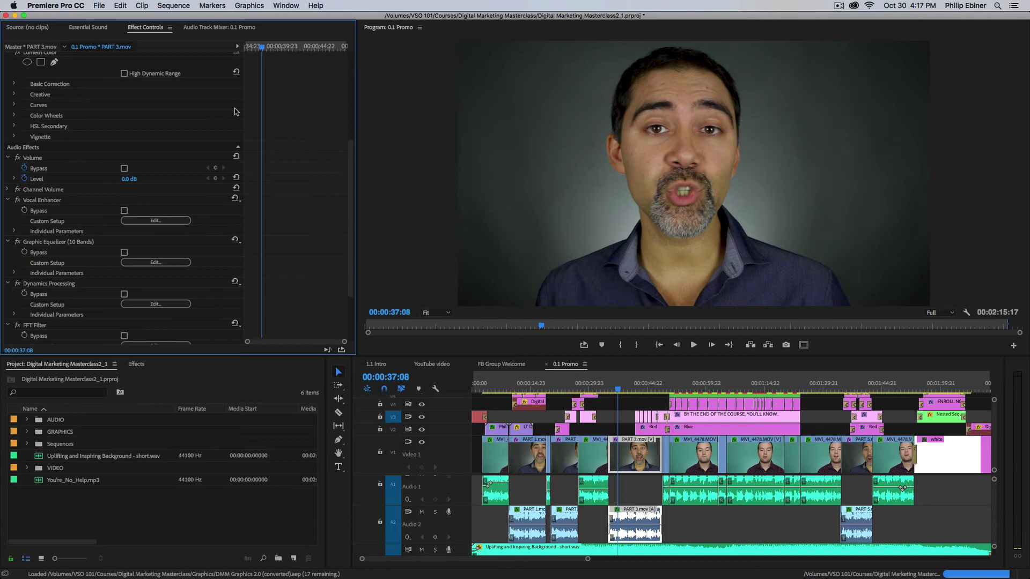
pyautogui.click(91, 29)
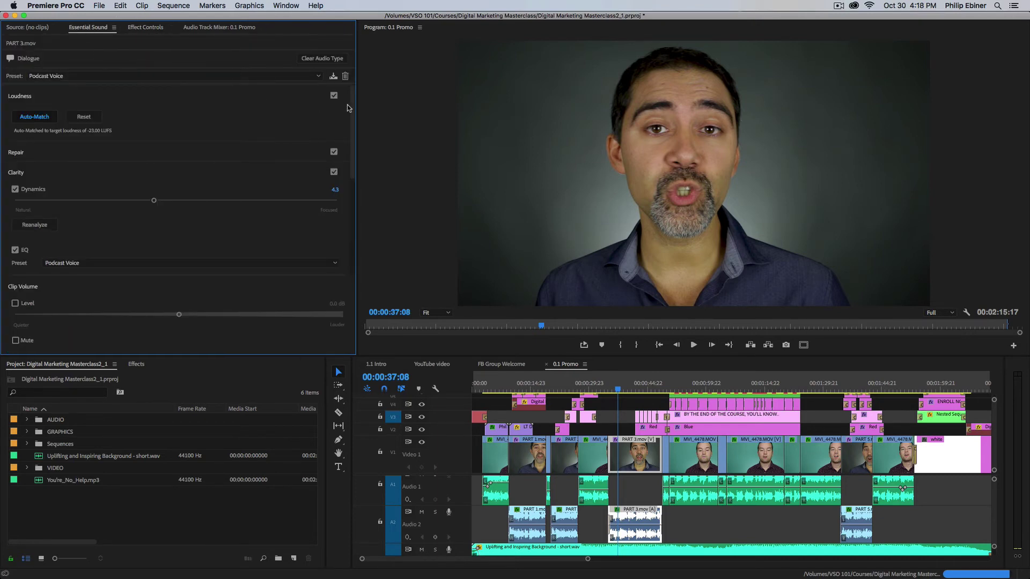
# Select the Audio 3 music clip, clear its Ambience type and tag it as Music.
pyautogui.click(639, 498)
pyautogui.scroll(-3, 646, 512)
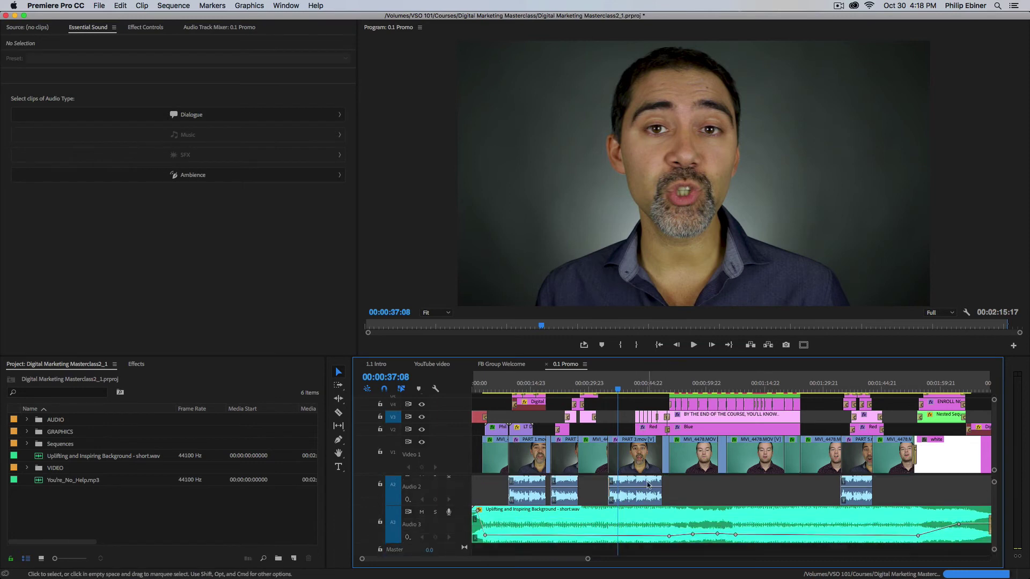
pyautogui.click(645, 512)
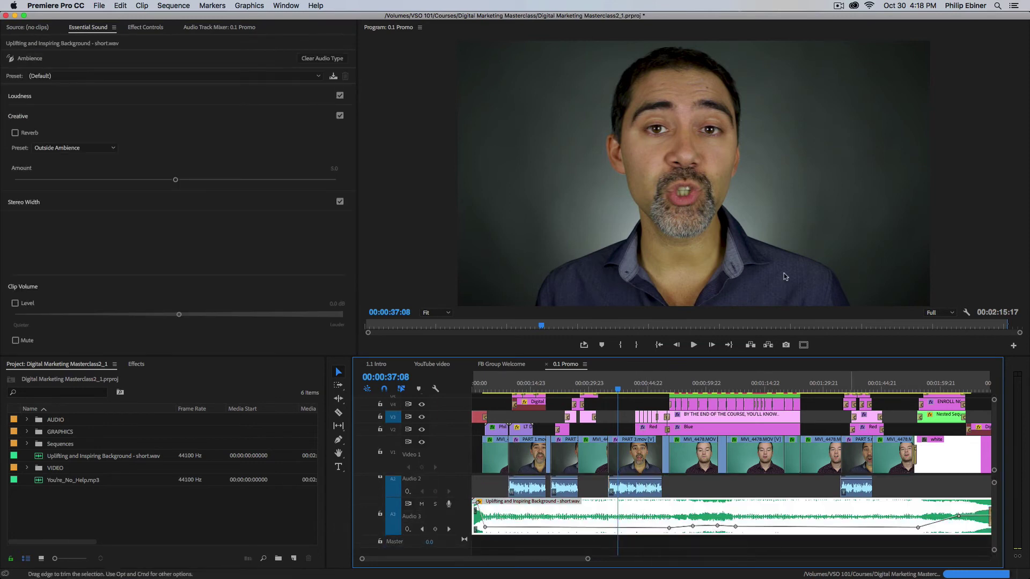
pyautogui.click(330, 59)
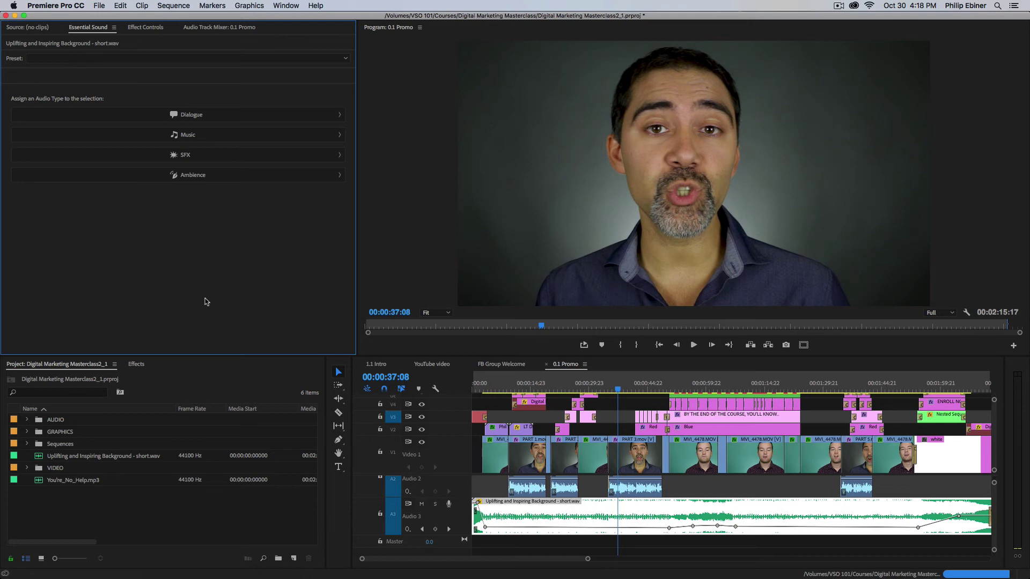
pyautogui.click(213, 137)
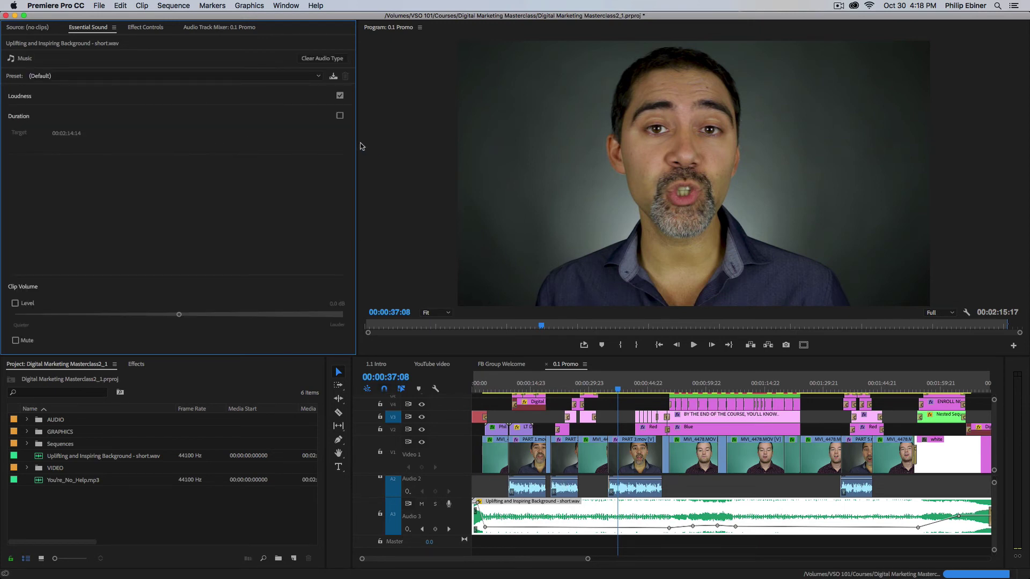
pyautogui.click(123, 78)
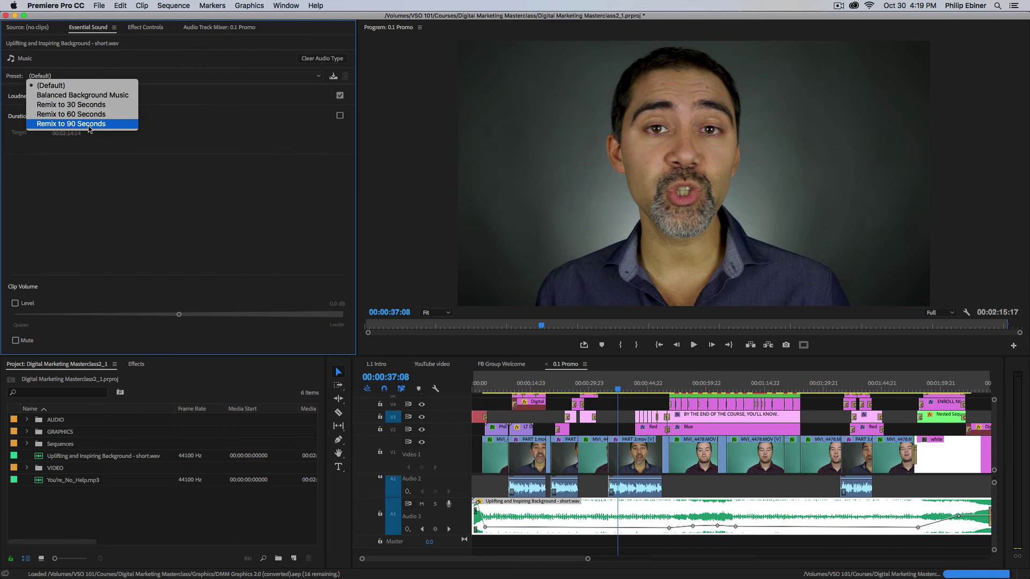
pyautogui.click(186, 196)
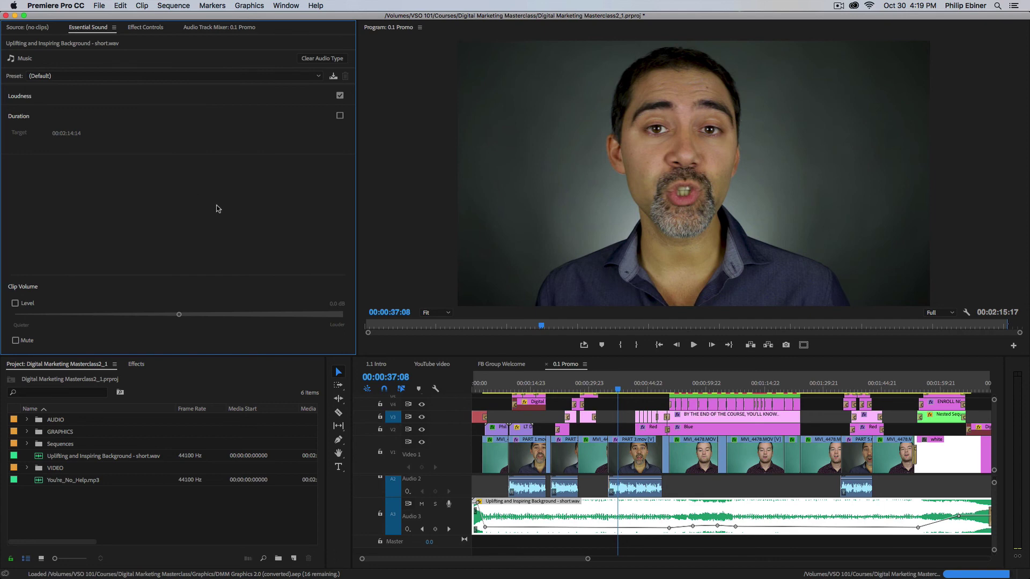
pyautogui.scroll(3, 678, 516)
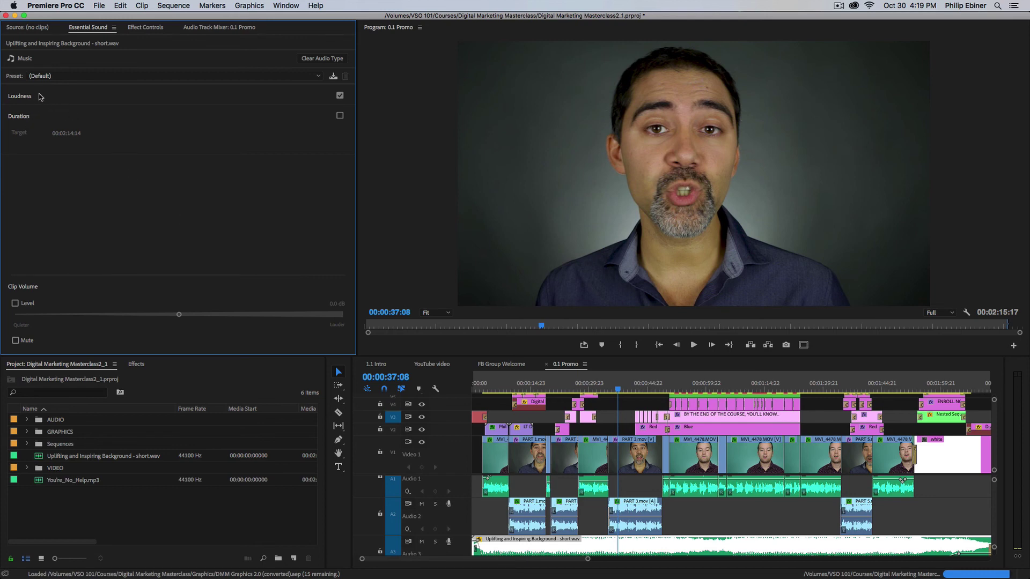
# Expand Loudness, select PART 3.mov and set the playhead to 00:00:33:08.
pyautogui.click(34, 98)
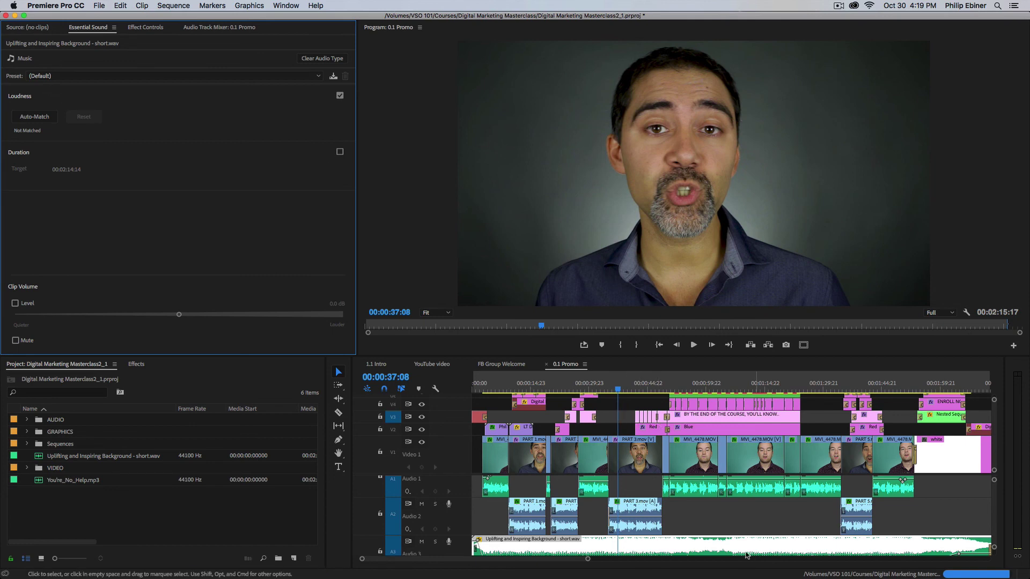
pyautogui.click(637, 510)
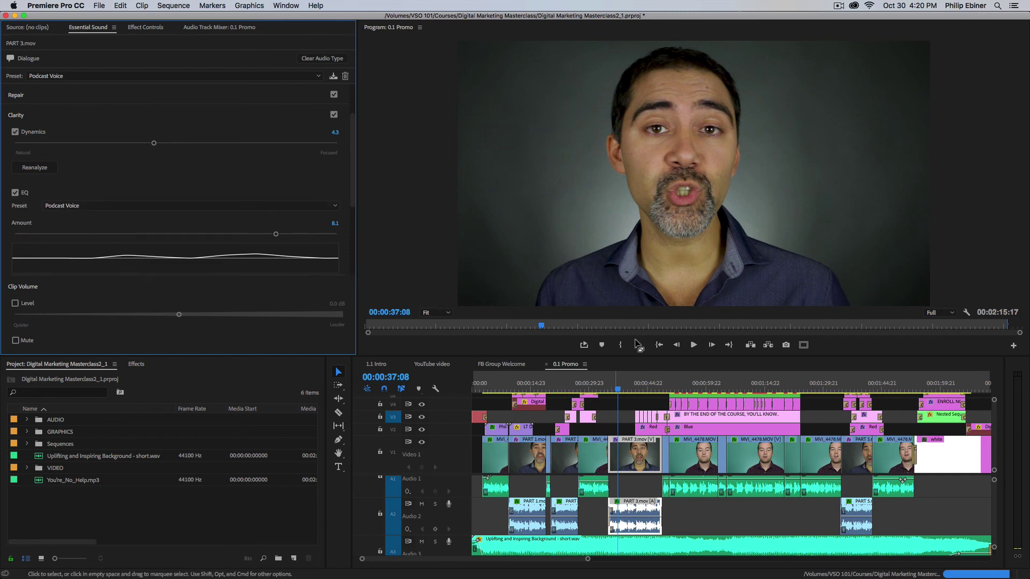
pyautogui.click(602, 390)
pyautogui.moveTo(602, 390); pyautogui.dragTo(601, 390)
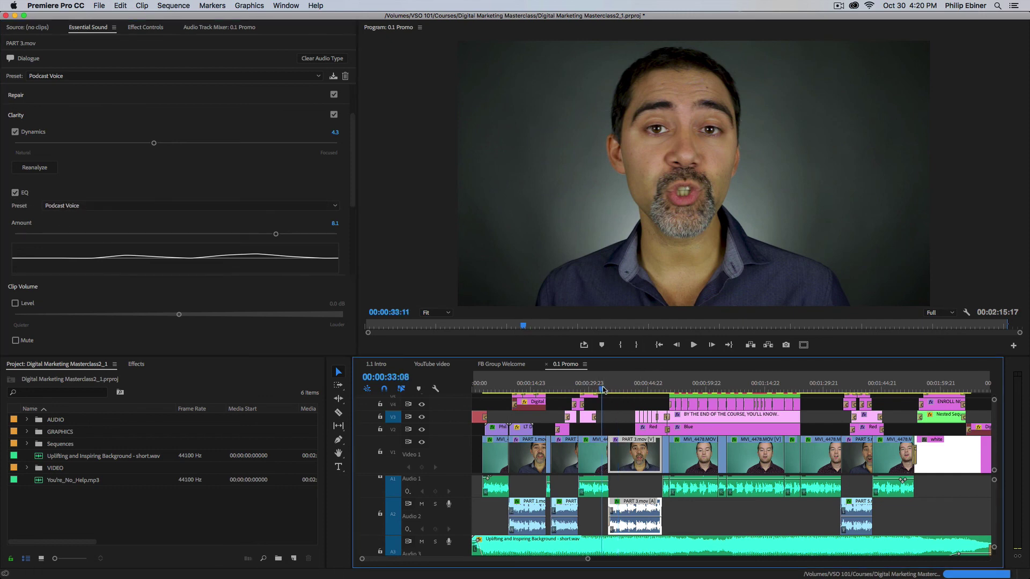